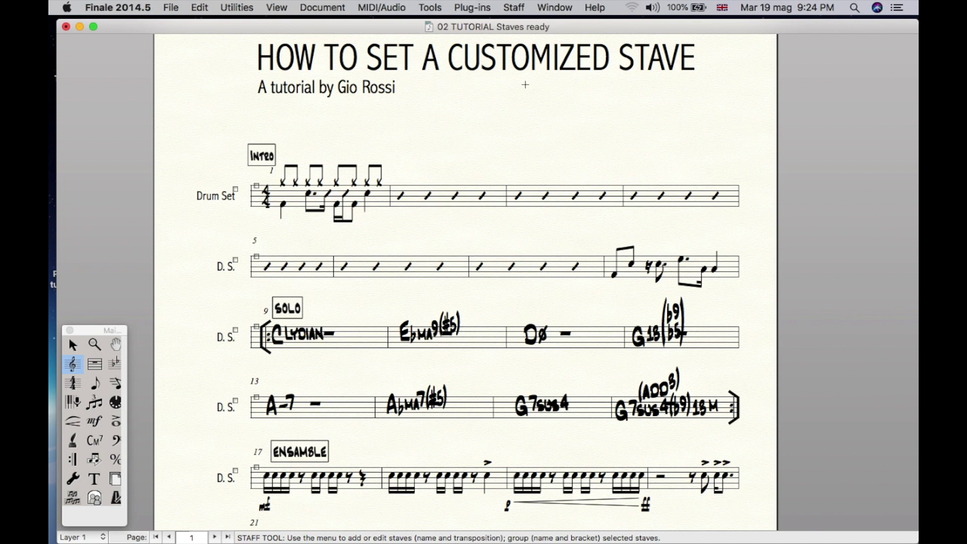
Step: In Score Manager, make the Drum Set staff a custom 'Other' staff with two lines switched off
left_click(556, 8)
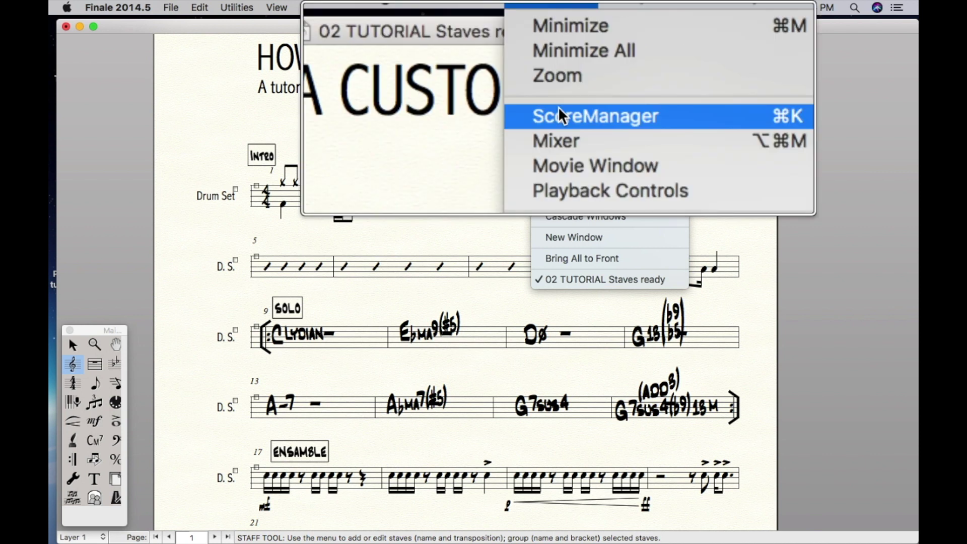
left_click(558, 69)
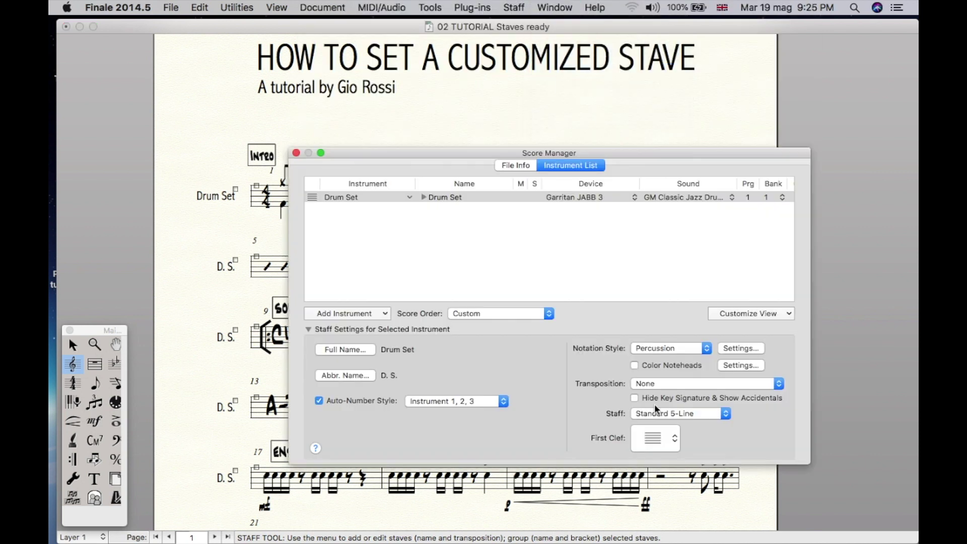
left_click(654, 412)
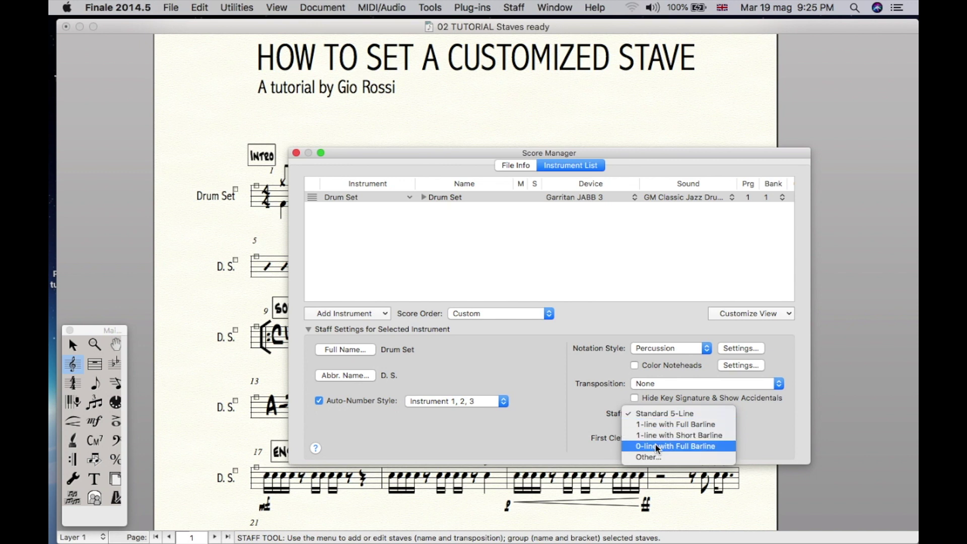
left_click(646, 457)
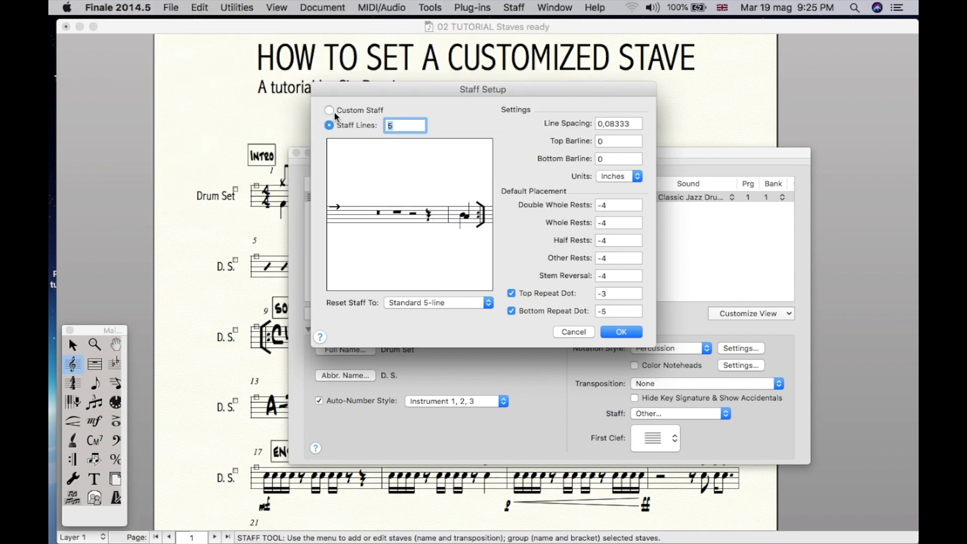
left_click(330, 110)
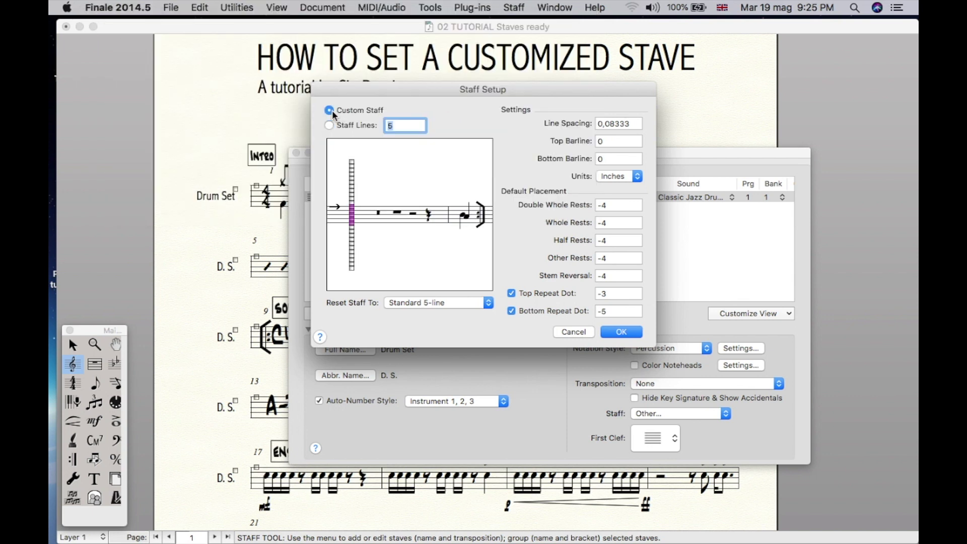
left_click(352, 211)
left_click(353, 218)
left_click(616, 332)
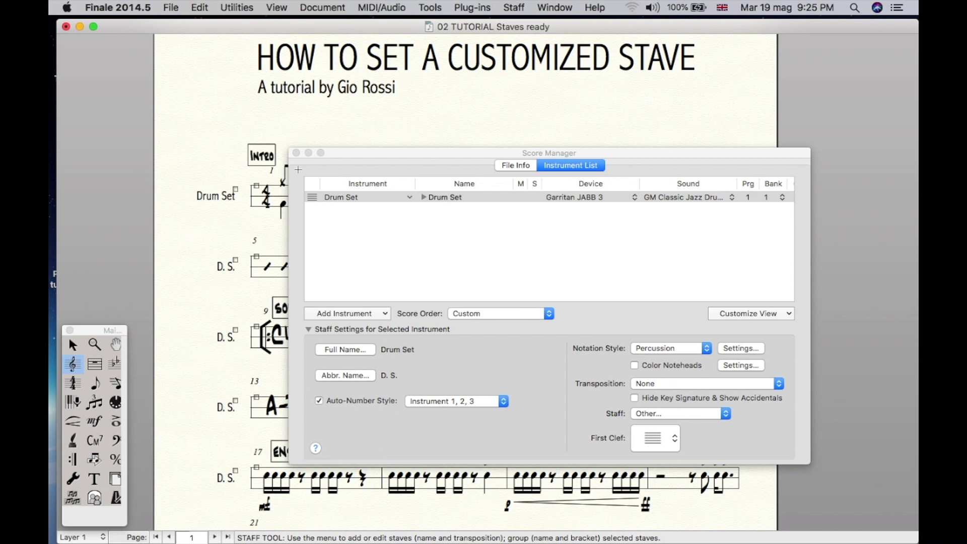
Step: Close Score Manager to return to the drum chart score
left_click(297, 152)
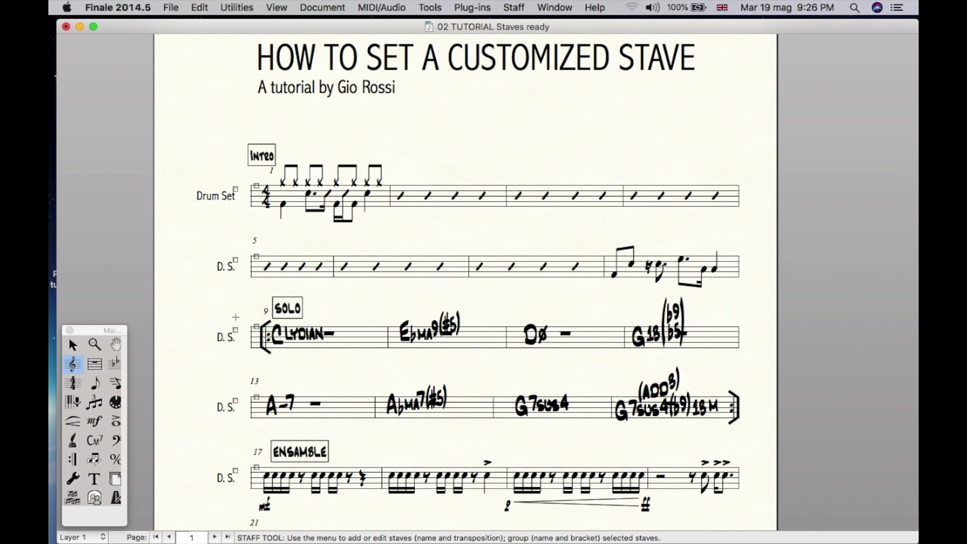
Step: Select the Solo staves in measures 9–16 and create a new staff style named Klingon
left_click_drag(234, 316, 749, 437)
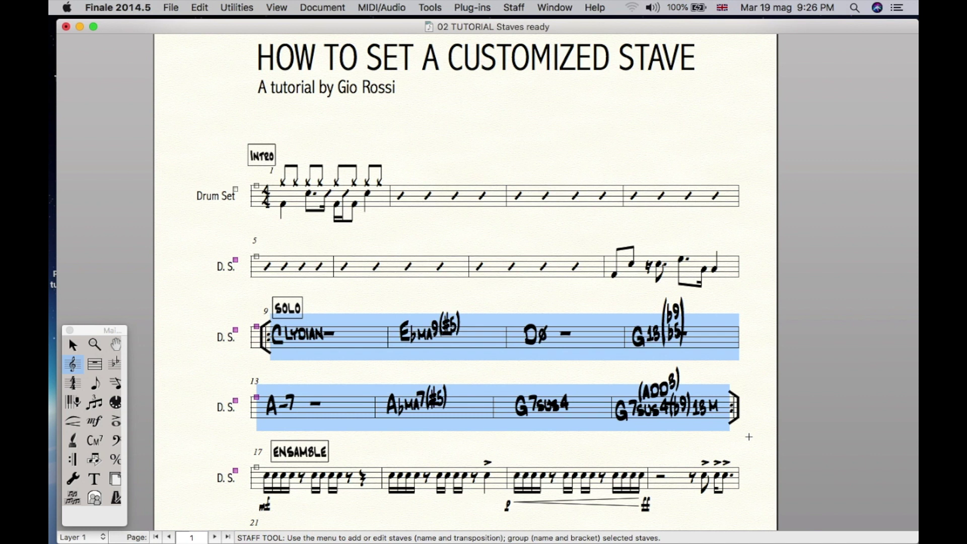
right_click(480, 341)
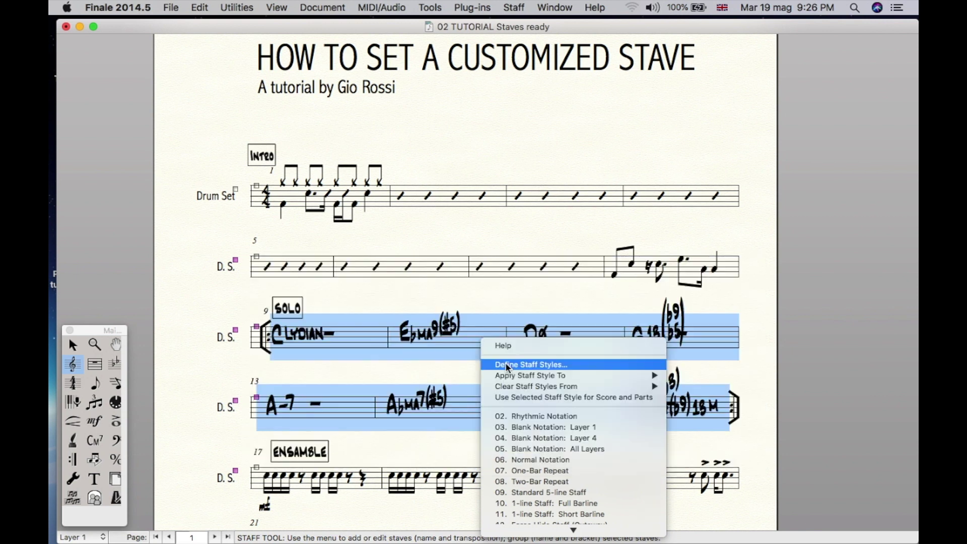
left_click(505, 363)
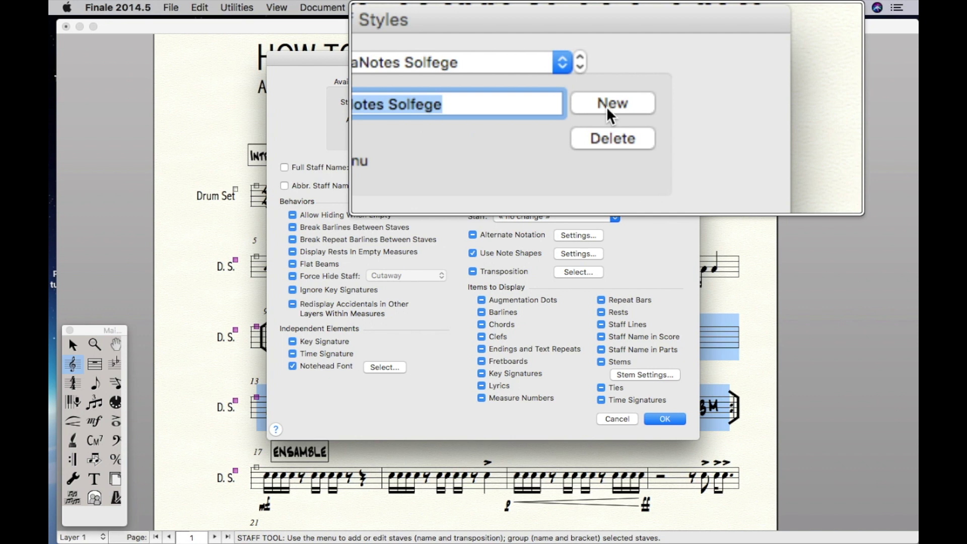
left_click(607, 102)
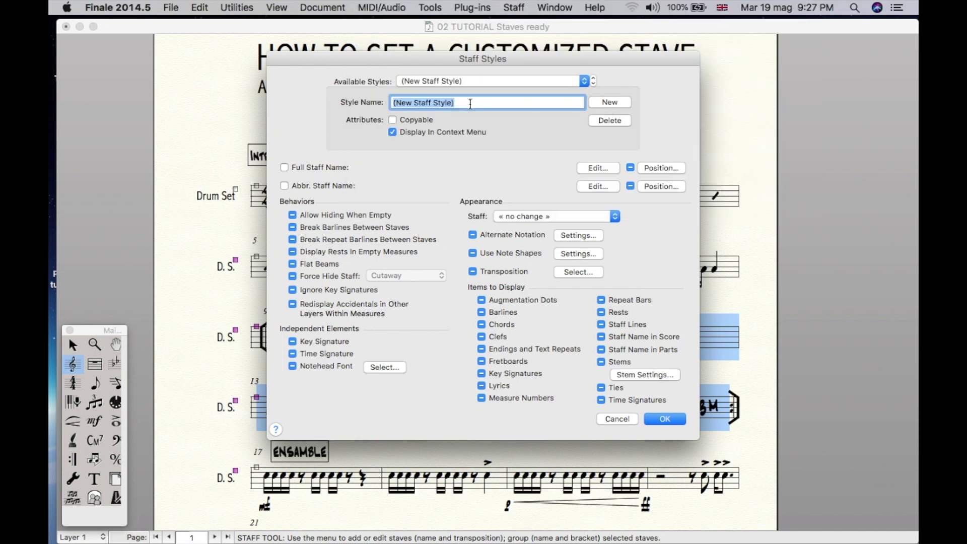
type("Klingon")
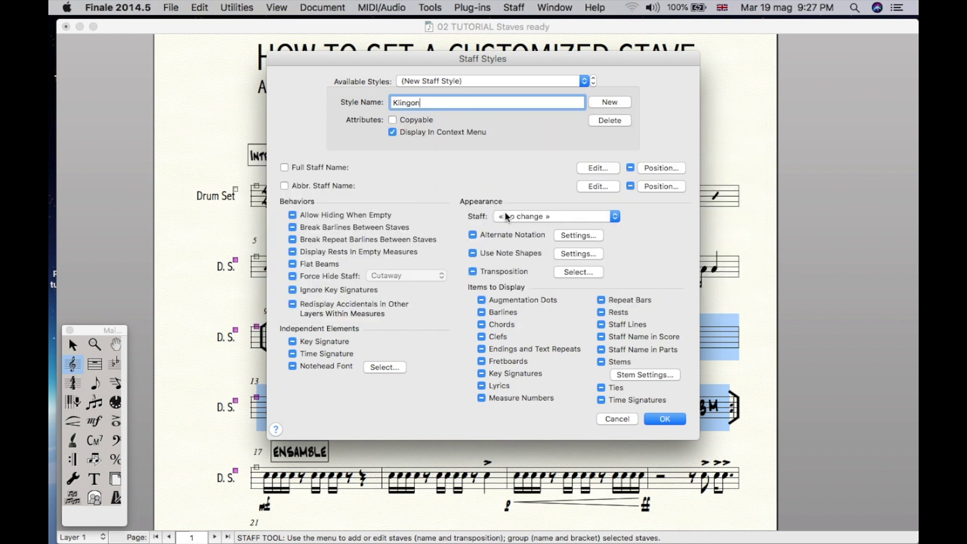
Step: Give Klingon a 0-line staff and Blank Notation, make it copyable, and save it
left_click(505, 215)
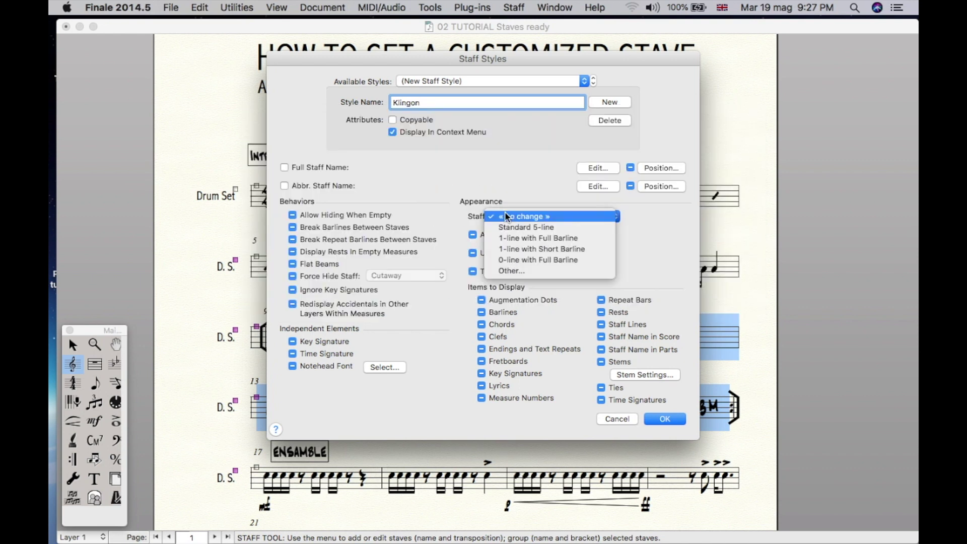
left_click(516, 259)
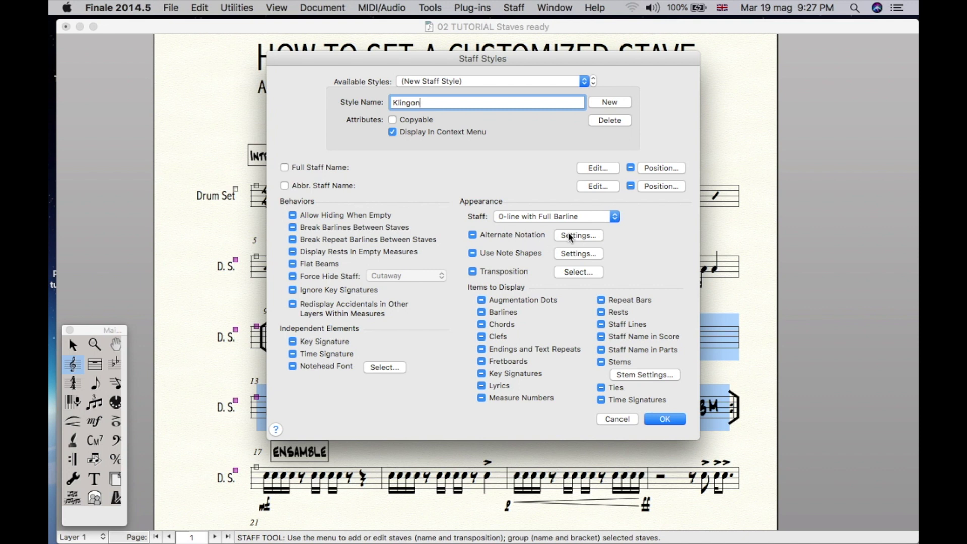
left_click(569, 236)
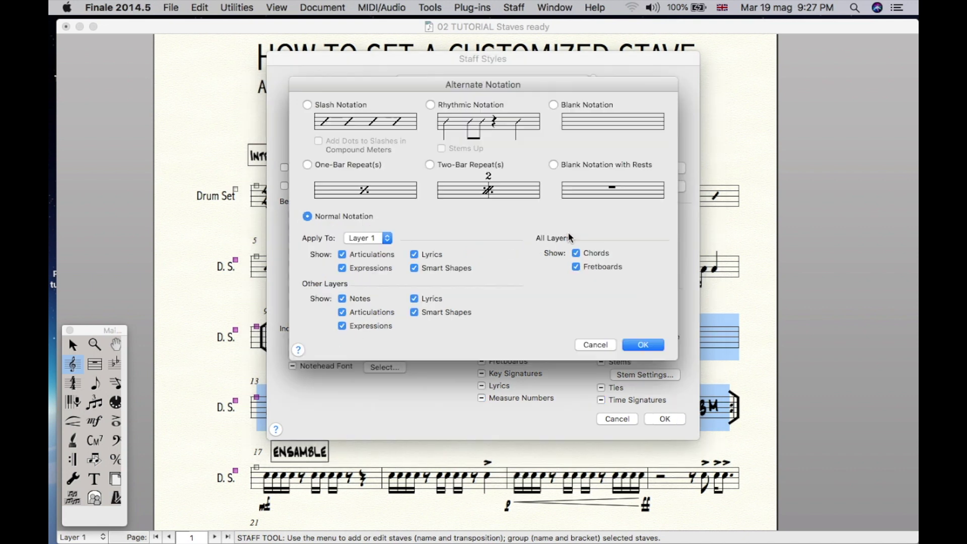
left_click(553, 105)
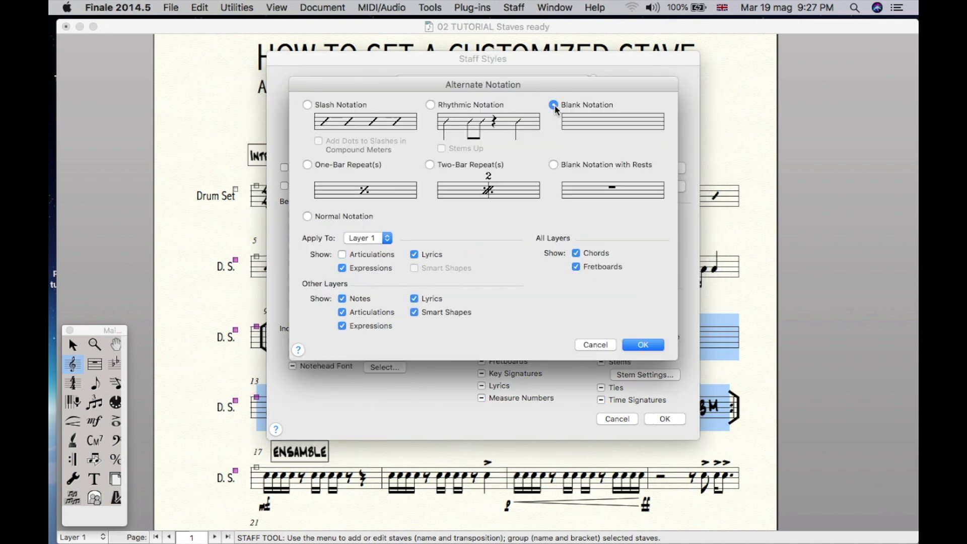
left_click(643, 345)
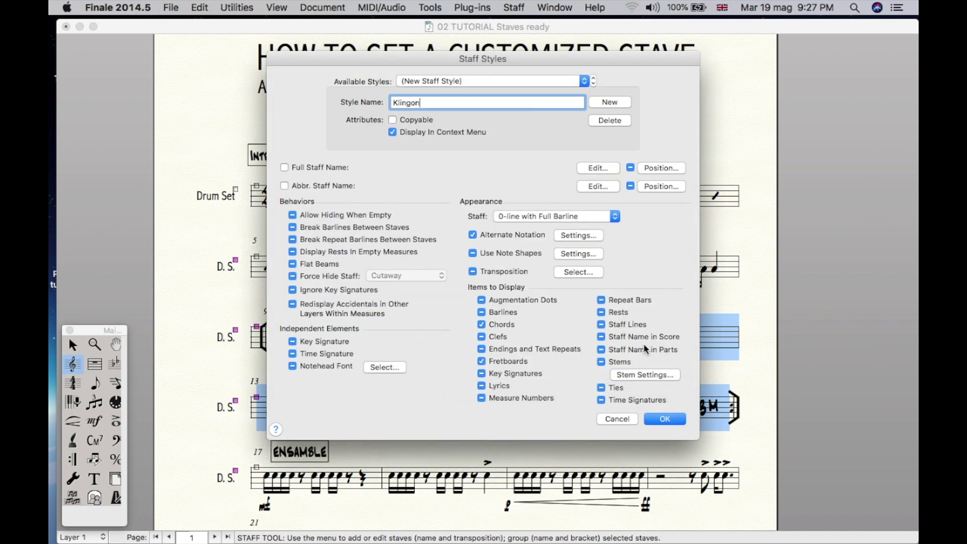
left_click(393, 120)
left_click(664, 419)
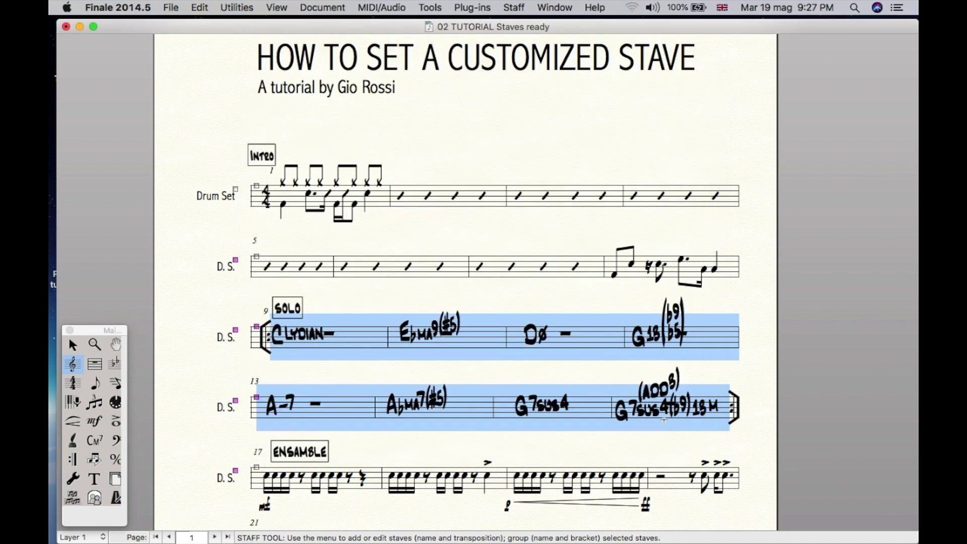
Step: Apply the Klingon staff style to the Solo measures 9–16, leaving only chord symbols
right_click(472, 349)
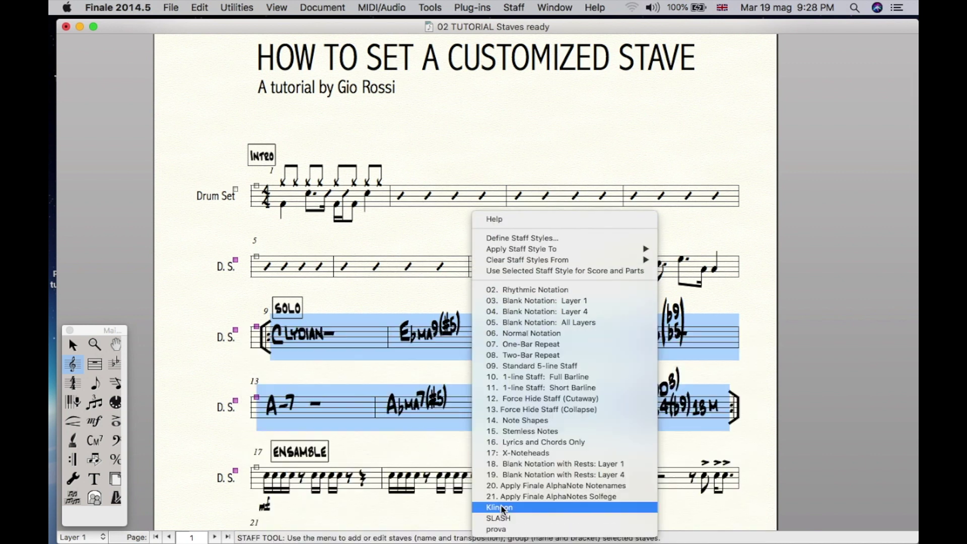
left_click(502, 508)
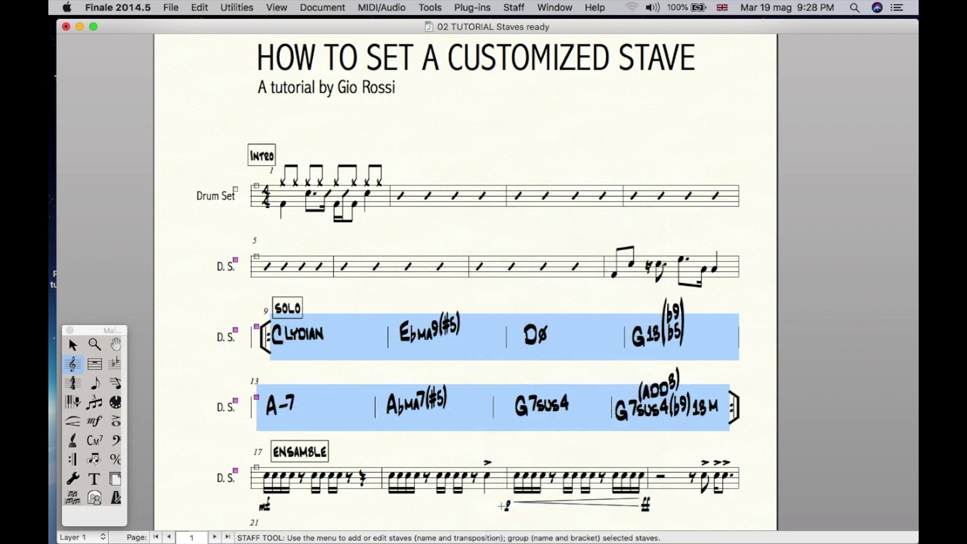
left_click(465, 372)
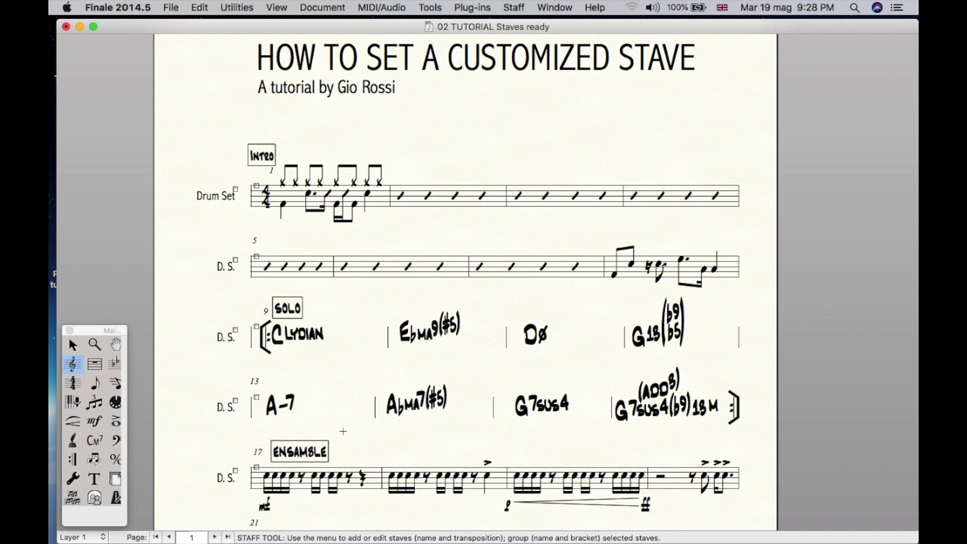
Step: Apply the '1-line Staff: Full Barline' staff style to Ensemble measures 17–20
left_click_drag(245, 442, 740, 502)
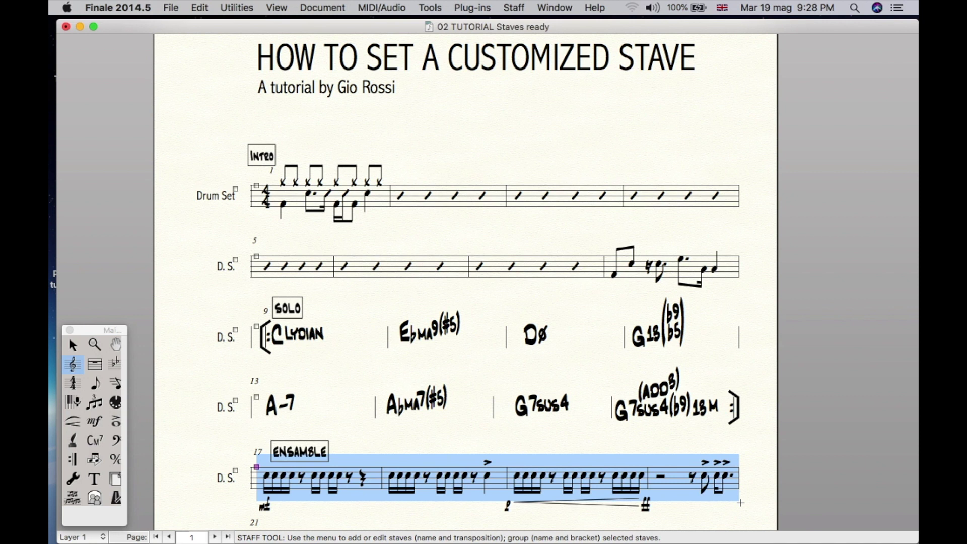
right_click(496, 477)
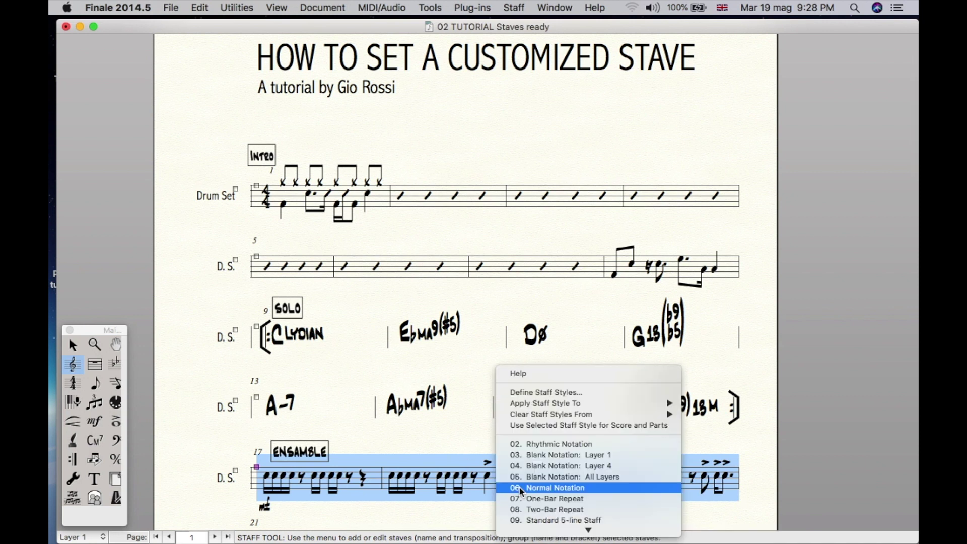
scroll(520, 491, "down", 5)
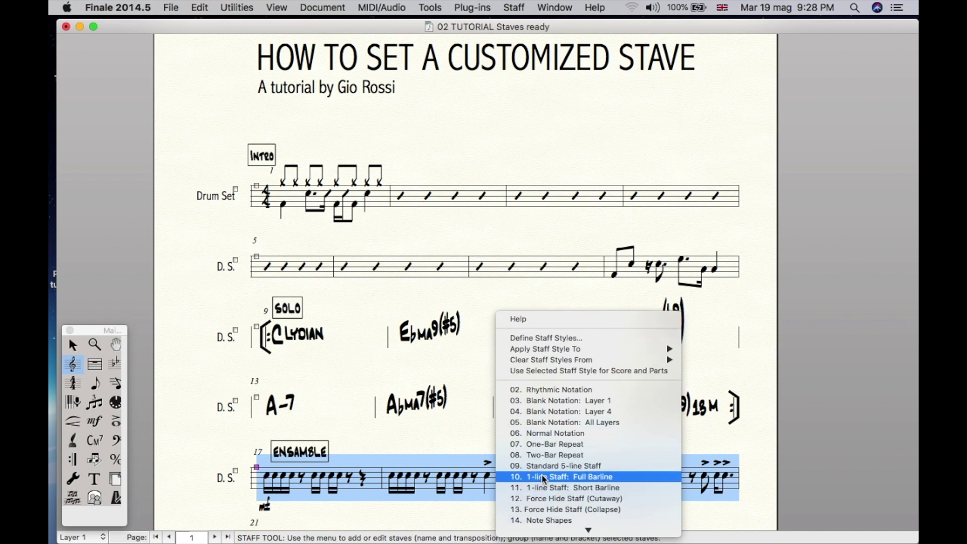
scroll(542, 434, "down", 1)
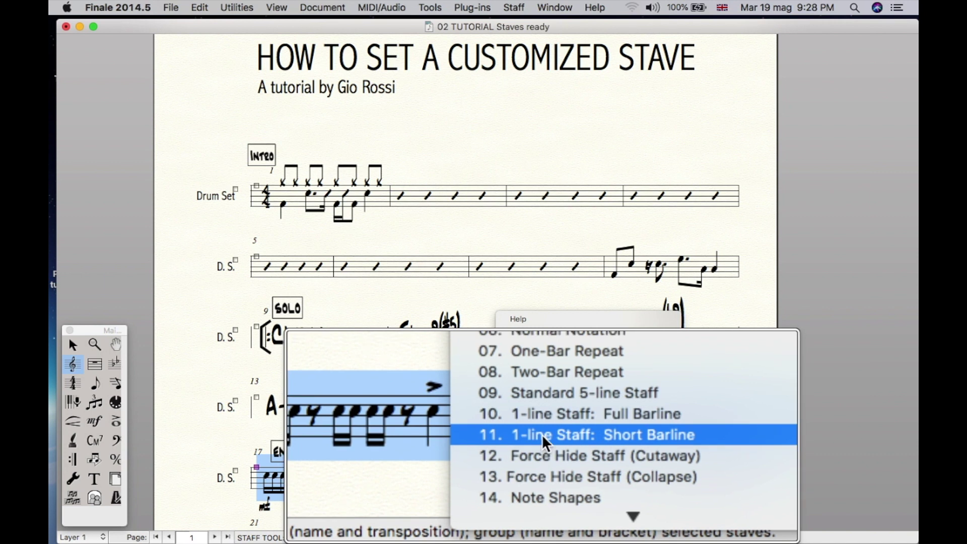
scroll(542, 434, "up", 1)
left_click(538, 475)
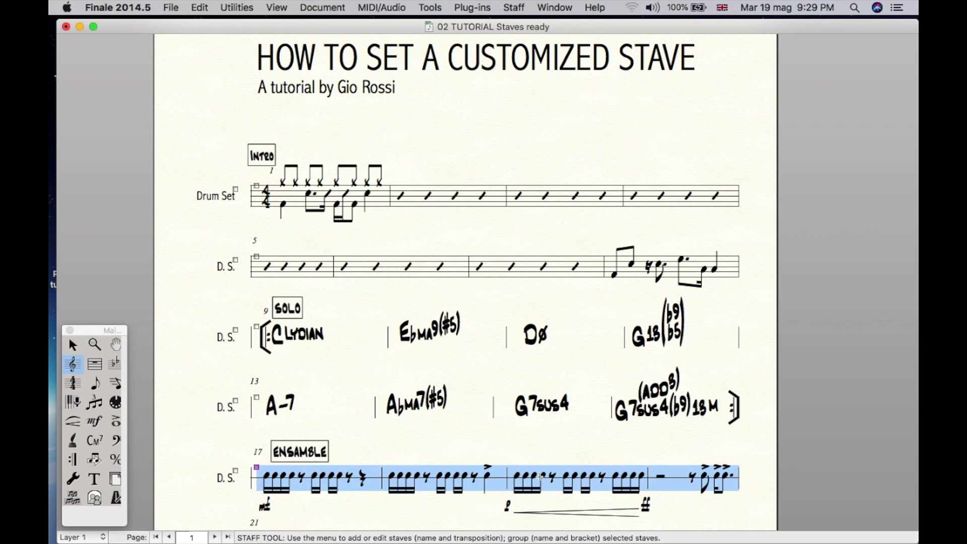
Step: Add the 'Rhythmic Notation' staff style to the Ensemble measures 17–20
right_click(496, 479)
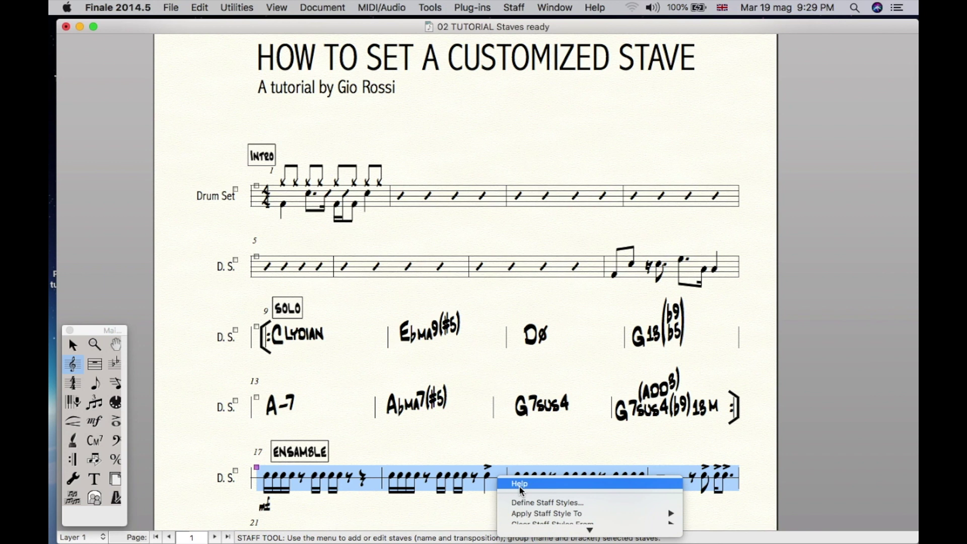
scroll(504, 481, "down", 3)
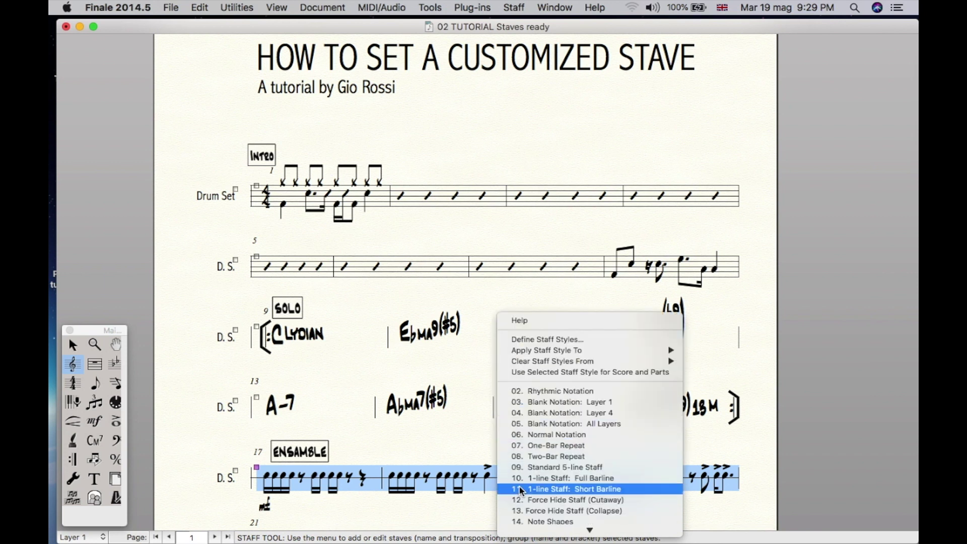
left_click(530, 392)
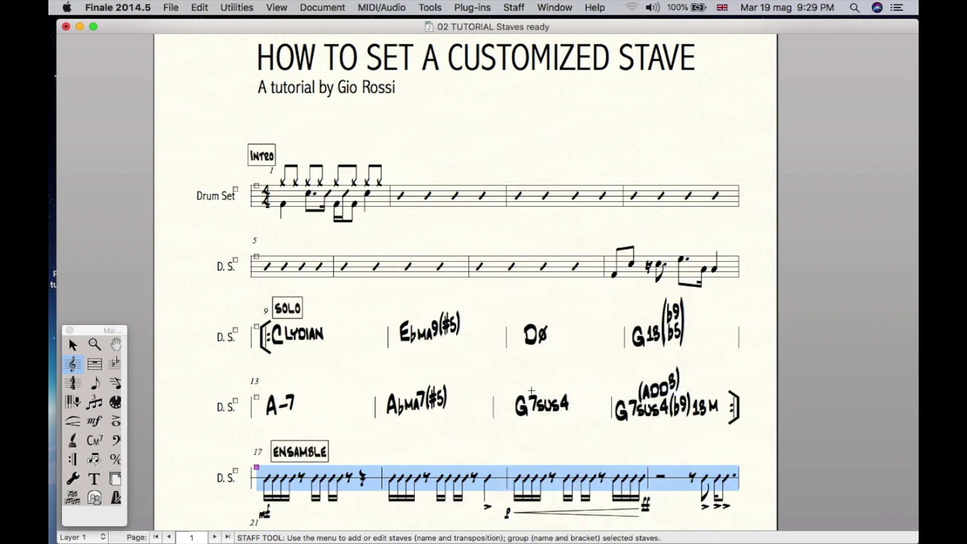
left_click(493, 445)
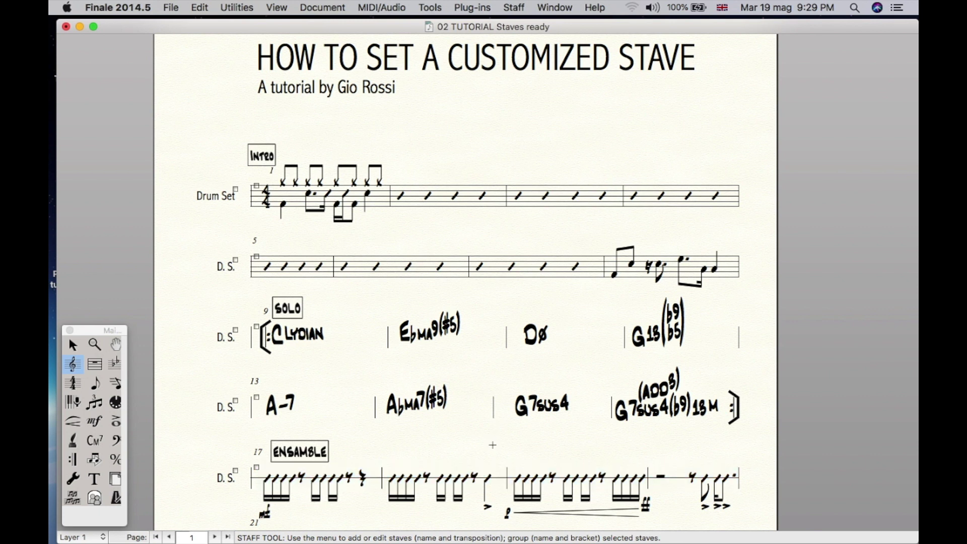